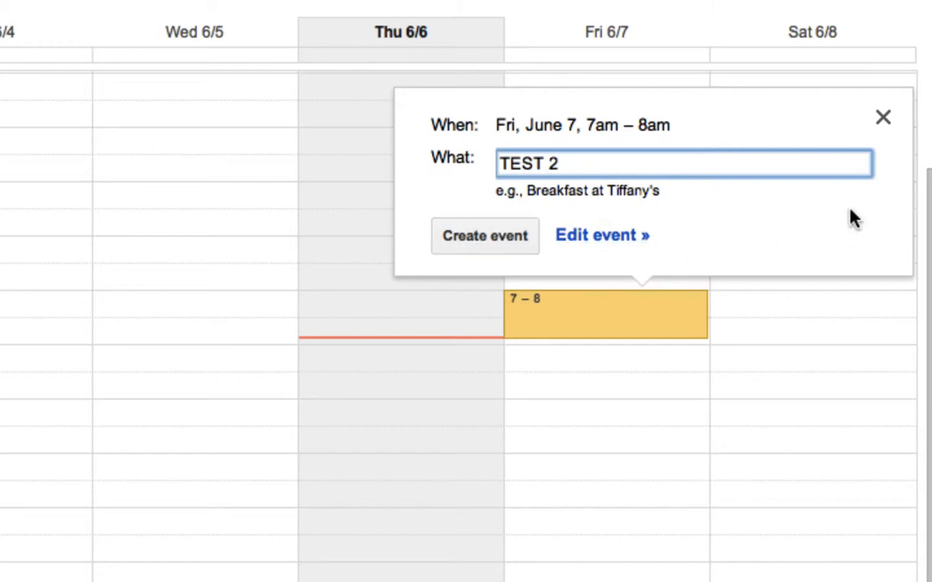
# Discard the 7am–8am draft and create an event titled TEST 2 on Friday, June 7, from 6am to 7am
pyautogui.click(886, 123)
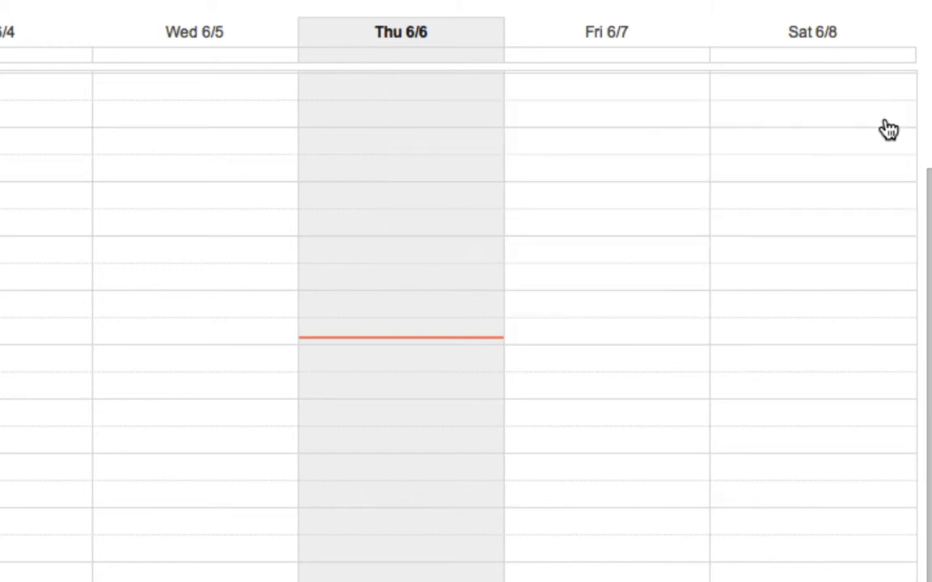
pyautogui.click(581, 254)
pyautogui.write('TEST 2')
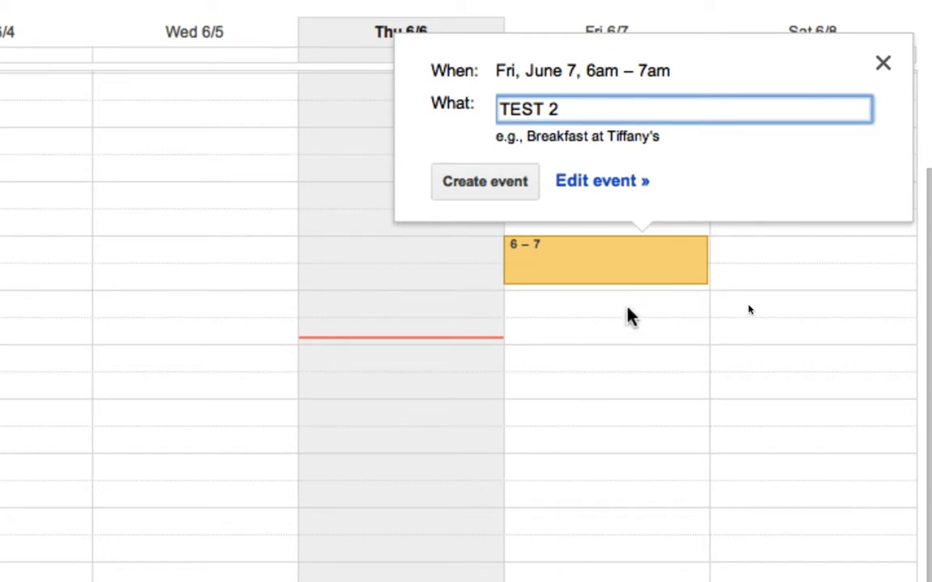
pyautogui.click(483, 184)
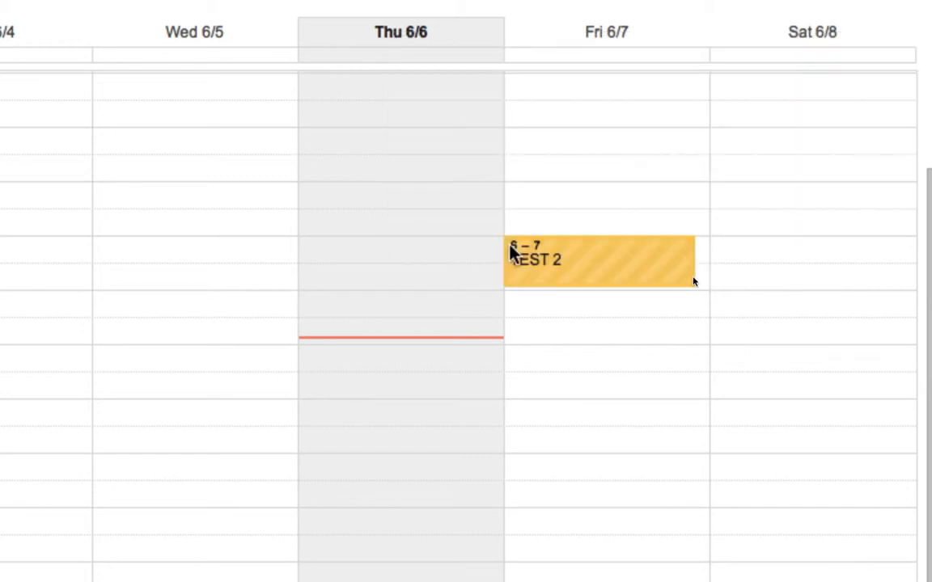
# Create an event titled TEST3 on Friday, June 7, from 7am to 8am
pyautogui.click(566, 314)
pyautogui.write('TEST3')
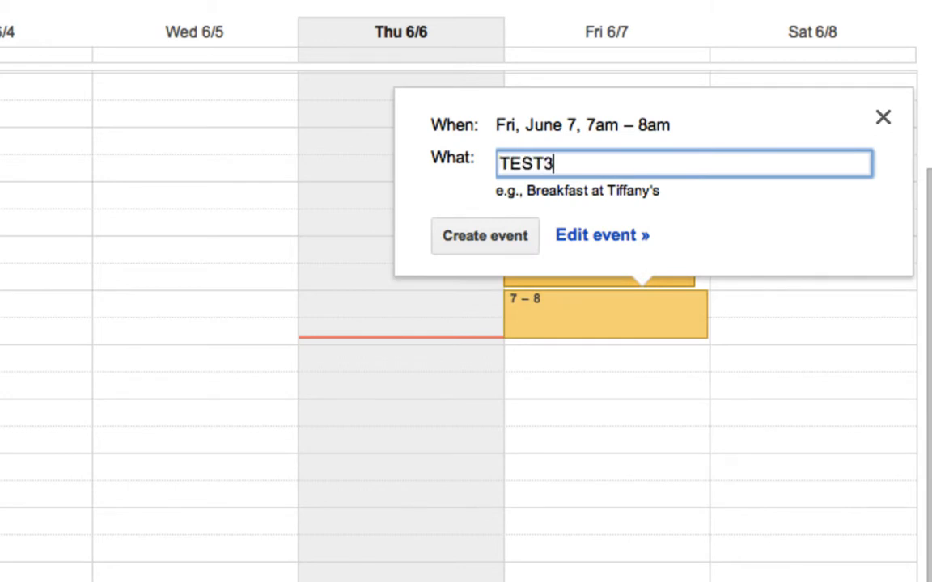
pyautogui.press('Escape')
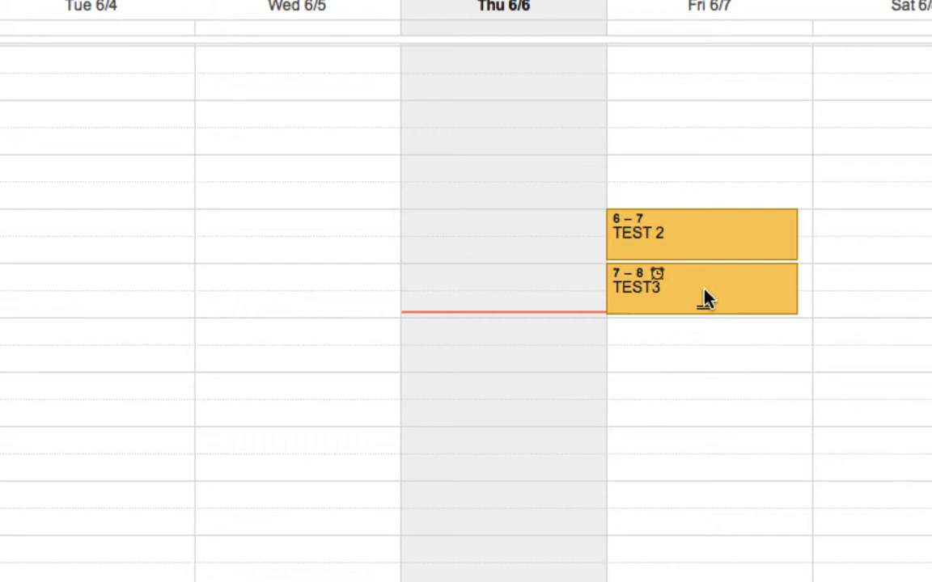
# Reschedule Friday's events, moving TEST 2 to 8–9am and TEST3 first to 10–11am and finally to 6–7am
pyautogui.moveTo(707, 299); pyautogui.dragTo(716, 438)
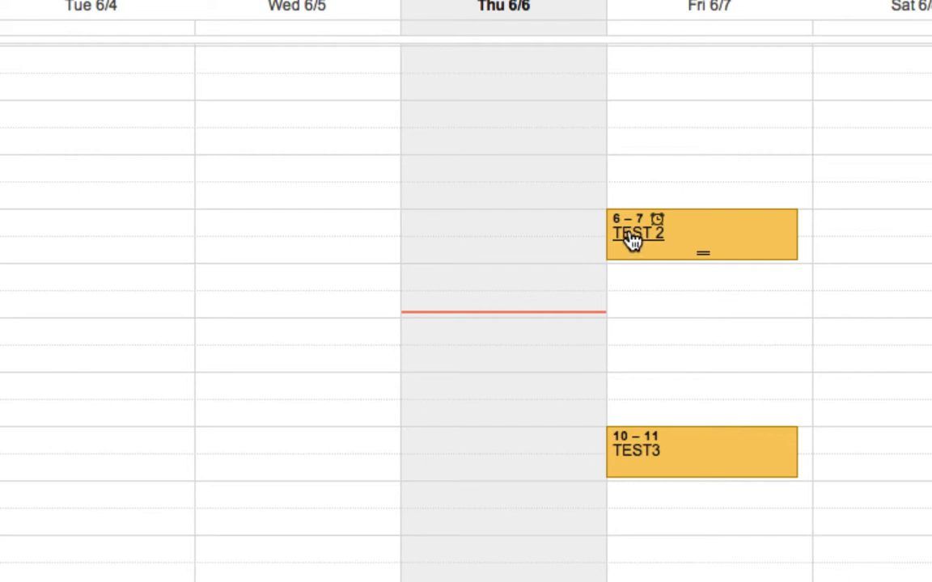
pyautogui.click(724, 235)
pyautogui.moveTo(723, 235); pyautogui.dragTo(709, 332)
pyautogui.moveTo(740, 456); pyautogui.dragTo(735, 221)
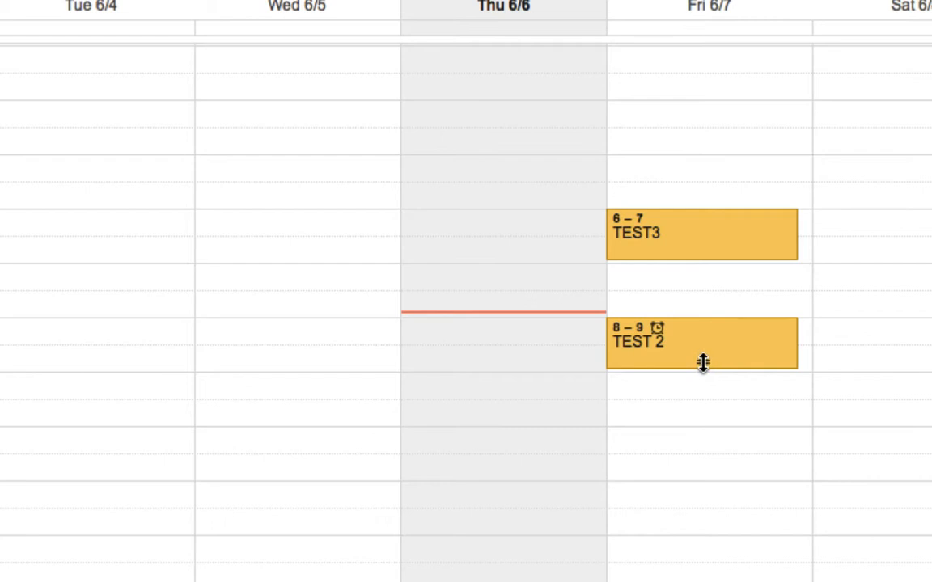
# Extend TEST 2 to 12pm and shorten it again to end at 9am, and reduce TEST3 to half an hour
pyautogui.moveTo(703, 363); pyautogui.dragTo(715, 523)
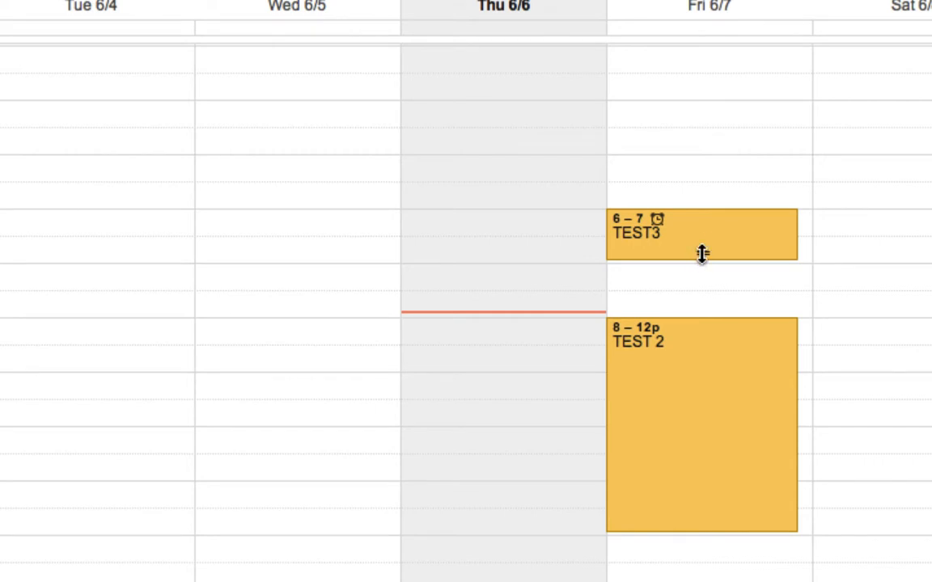
pyautogui.moveTo(705, 254); pyautogui.dragTo(707, 230)
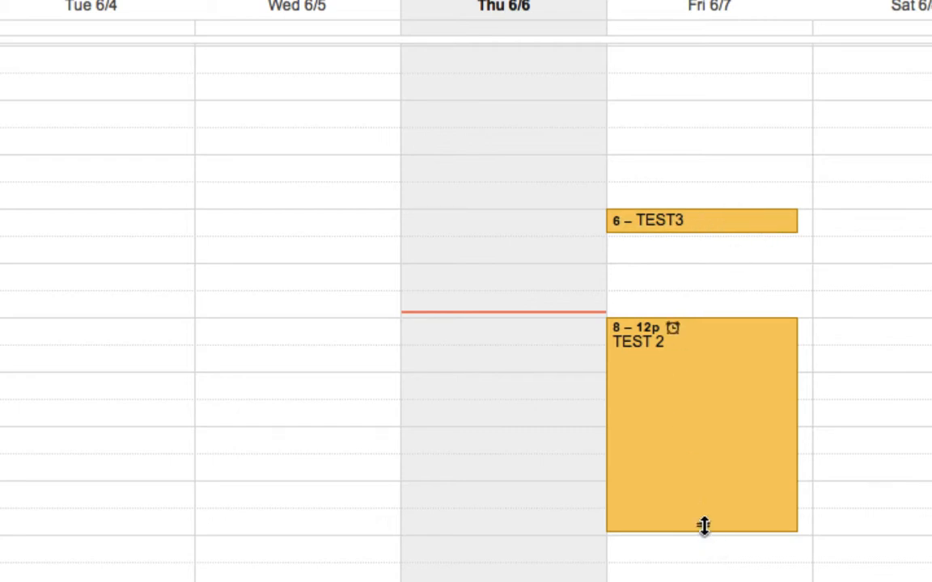
pyautogui.moveTo(704, 526); pyautogui.dragTo(726, 380)
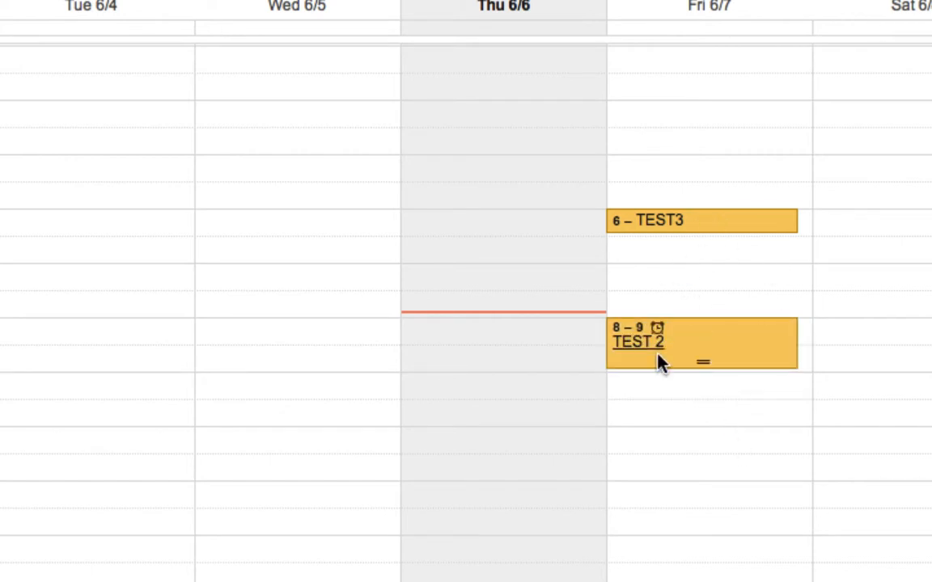
# Move TEST 2 to Thursday 6/6 and TEST3 to Saturday 6/8, keeping their times
pyautogui.moveTo(724, 343); pyautogui.dragTo(569, 352)
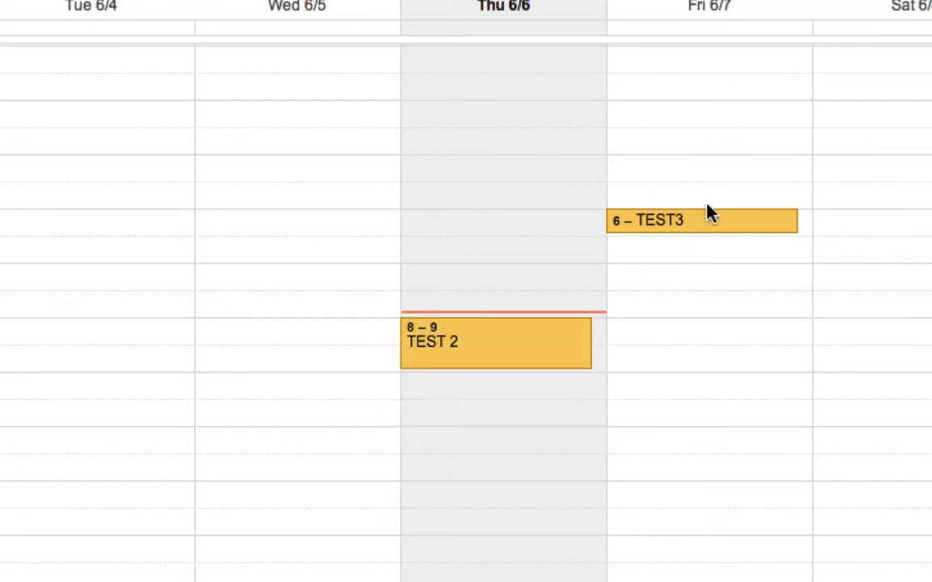
pyautogui.moveTo(718, 229); pyautogui.dragTo(809, 228)
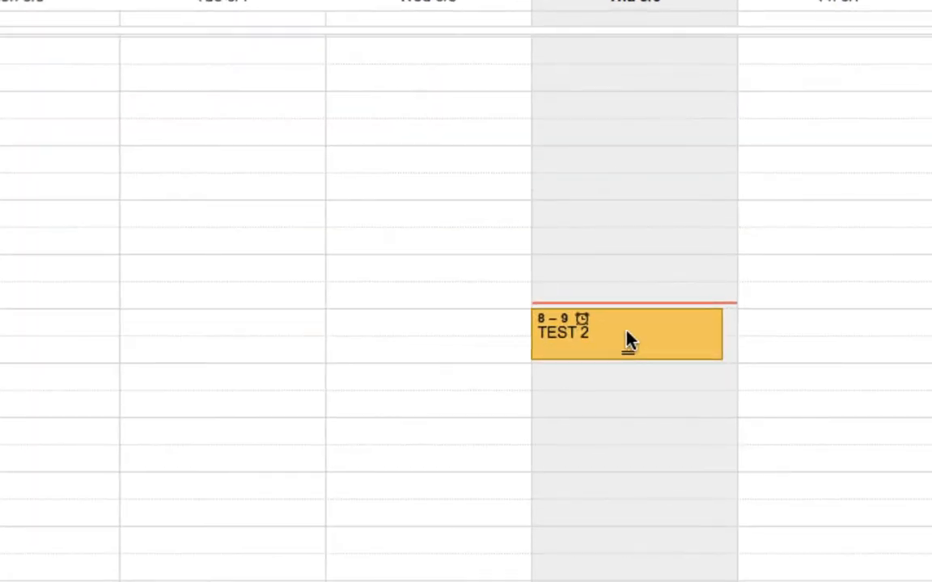
# Rename Thursday's TEST 2 event to TEST 4 and give it the dark green event color
pyautogui.click(625, 336)
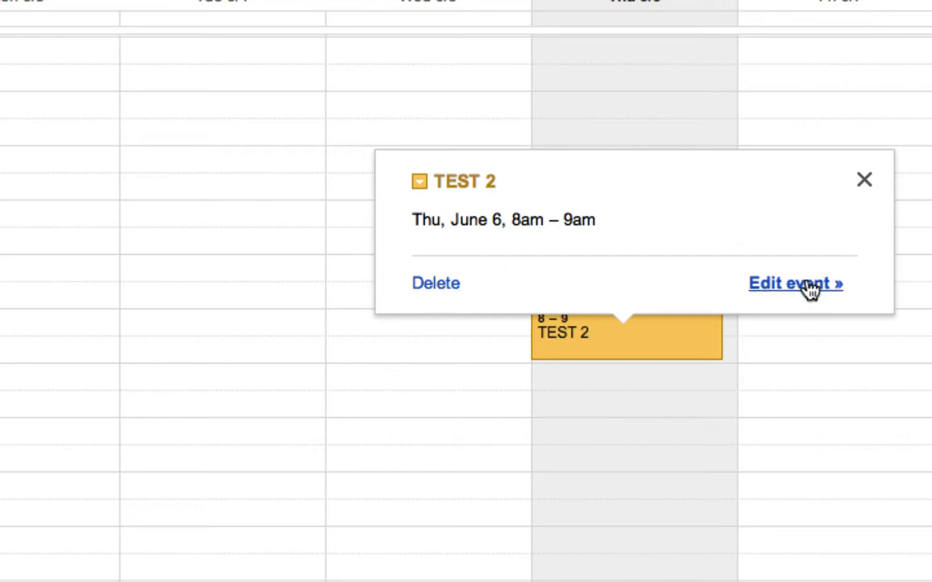
pyautogui.click(492, 180)
pyautogui.press('BackSpace')
pyautogui.write('4')
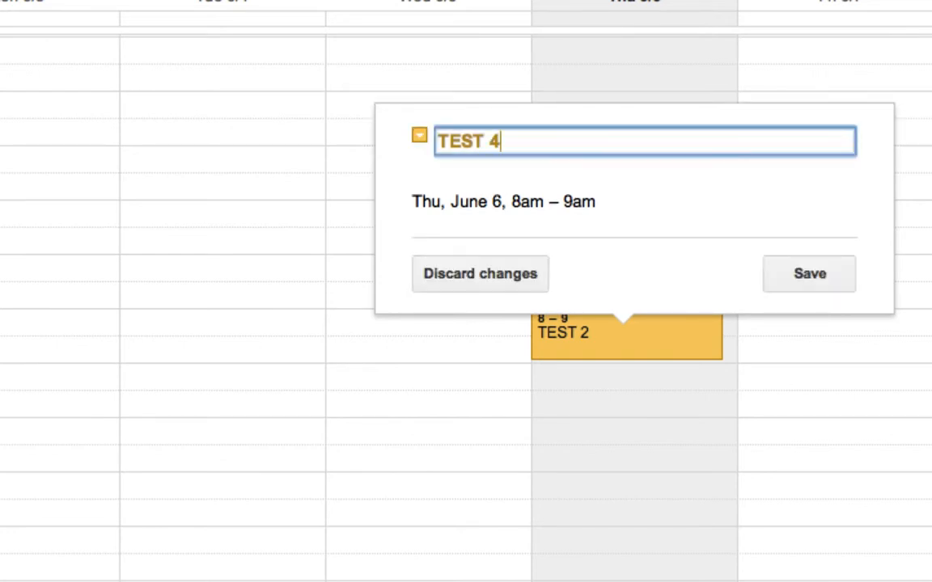
pyautogui.click(420, 138)
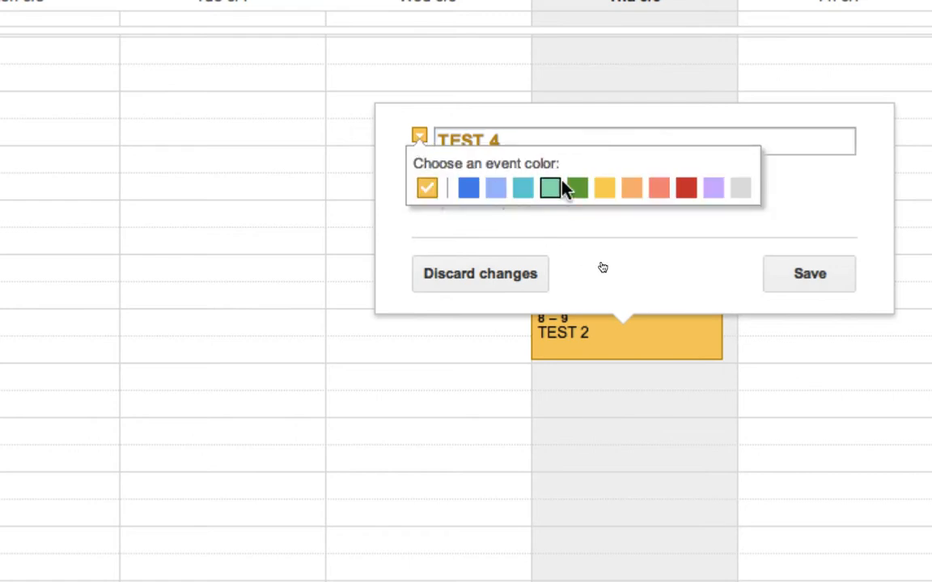
pyautogui.click(578, 189)
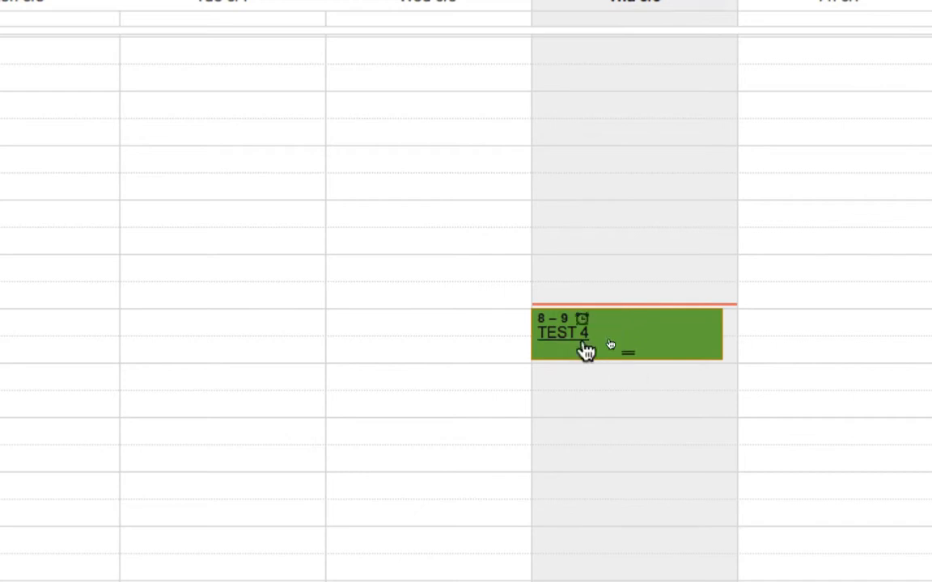
# Rename the green Thursday event to TEST 6 and save the new title
pyautogui.click(639, 342)
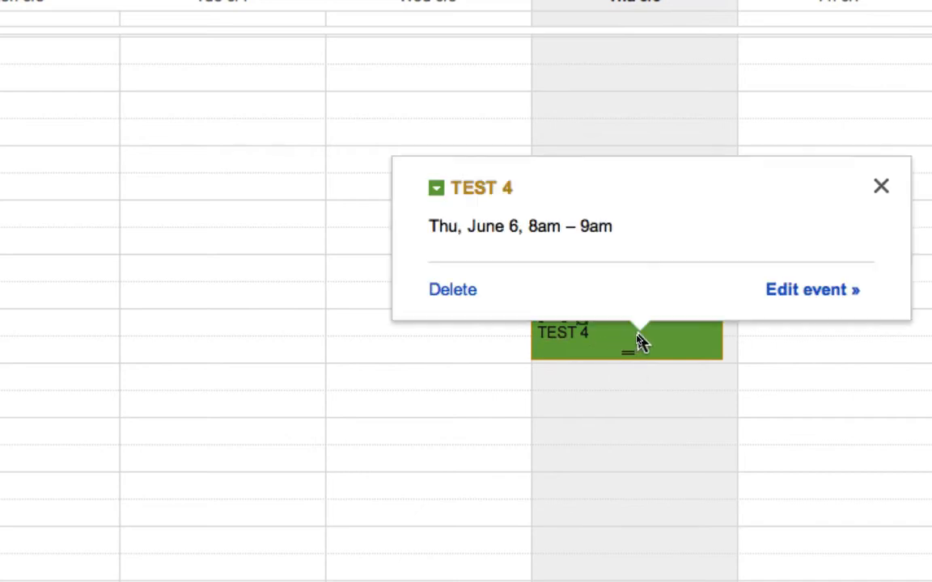
pyautogui.click(512, 188)
pyautogui.press('BackSpace')
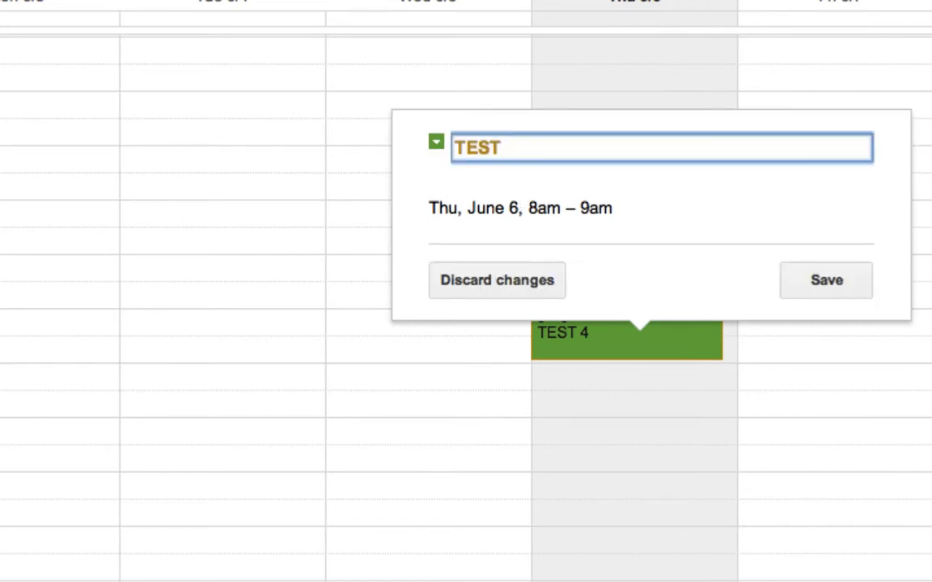
pyautogui.write('6')
pyautogui.press('Return')
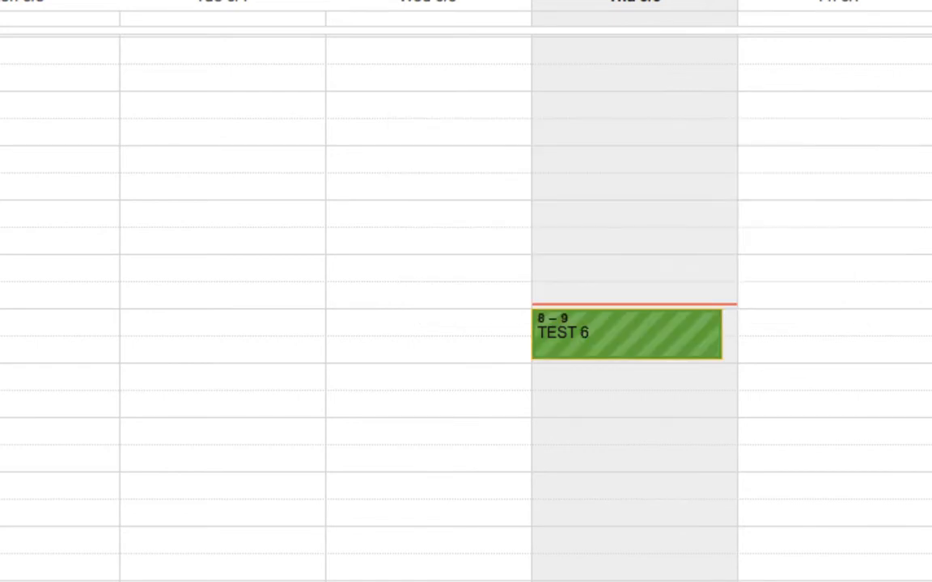
# Change the color of the TEST 6 event to dark red, and briefly view its summary
pyautogui.click(637, 335)
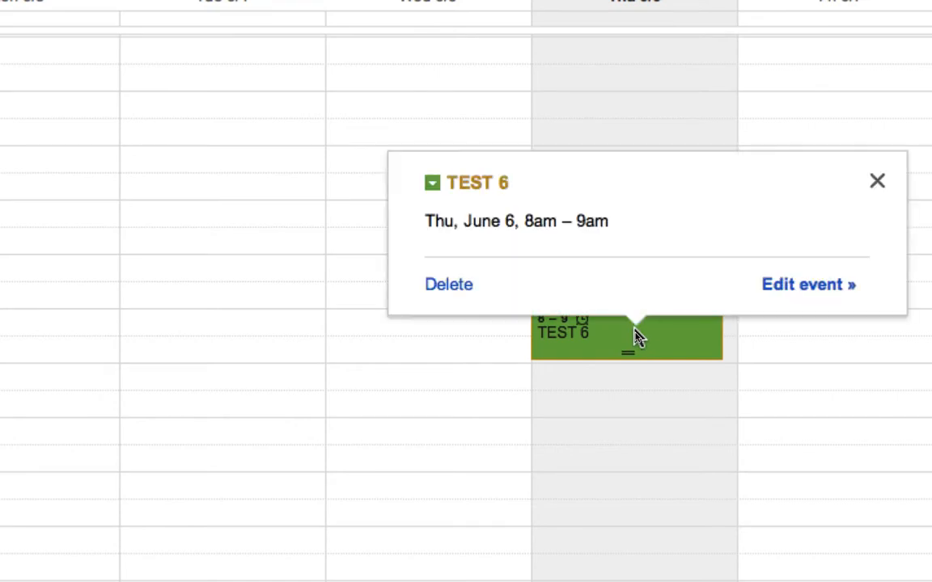
pyautogui.click(433, 187)
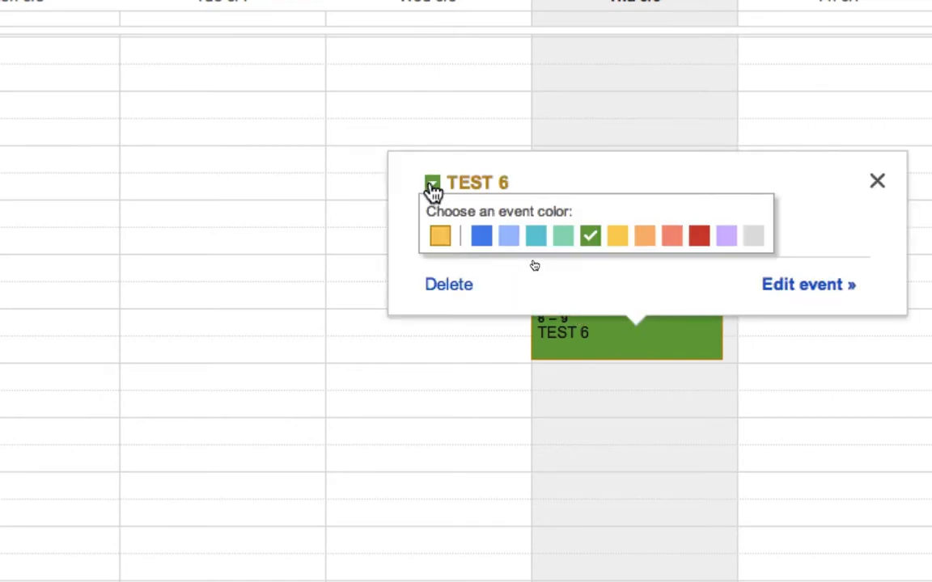
pyautogui.click(698, 236)
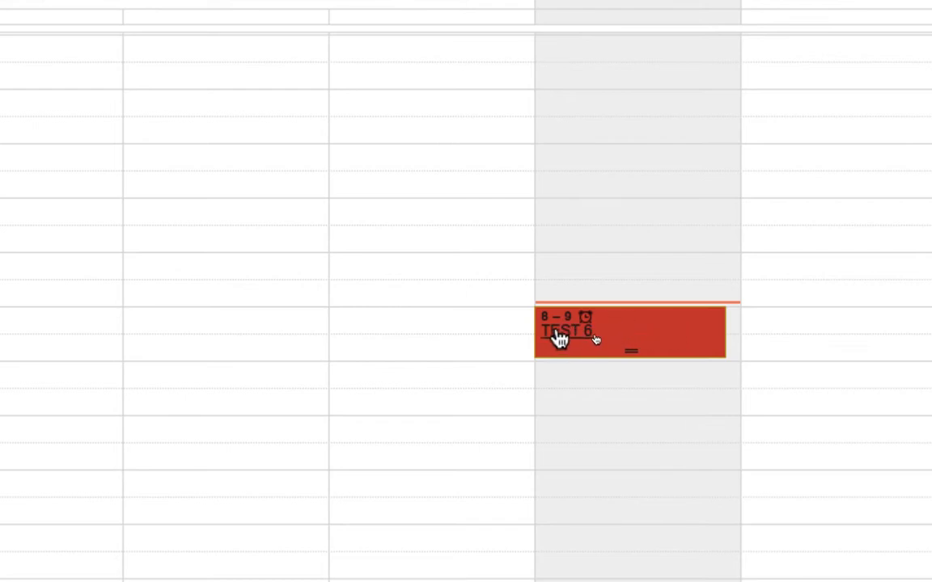
pyautogui.click(659, 333)
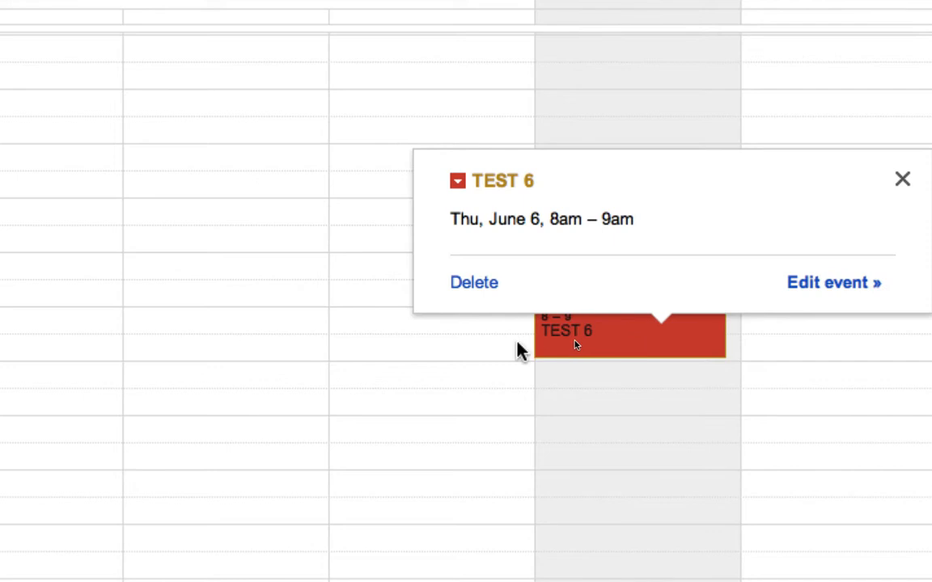
pyautogui.click(903, 178)
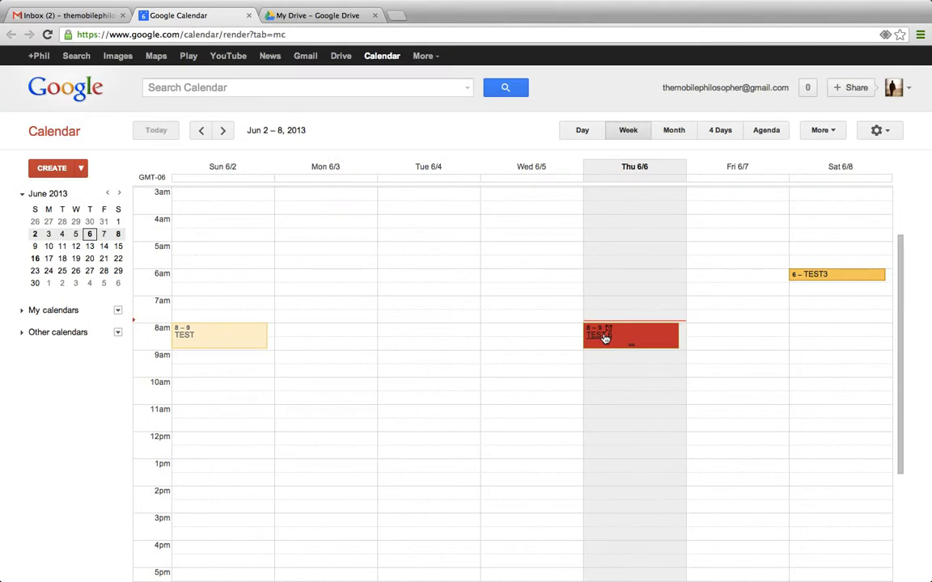
# Open the full details of the TEST 6 event and set its start time to 8:05am
pyautogui.doubleClick(604, 338)
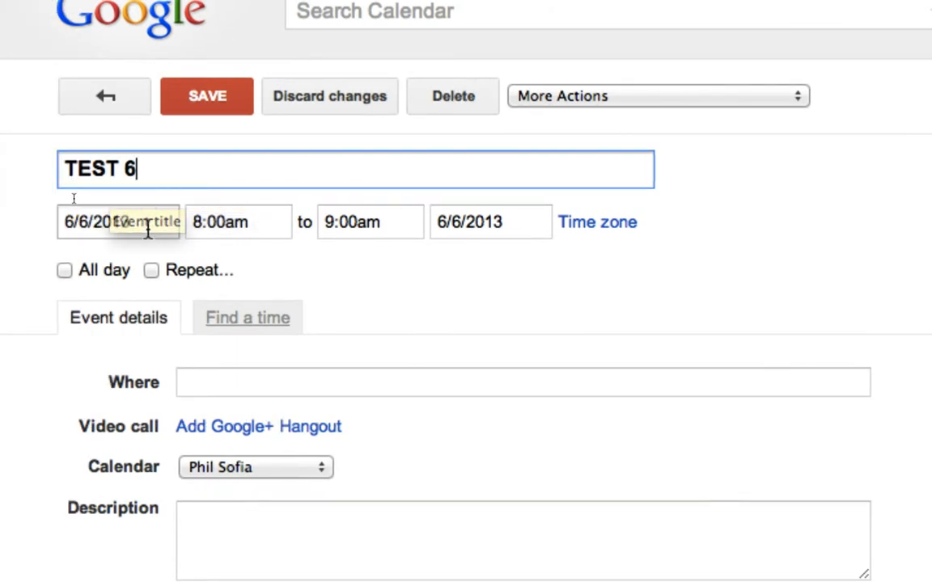
pyautogui.click(227, 232)
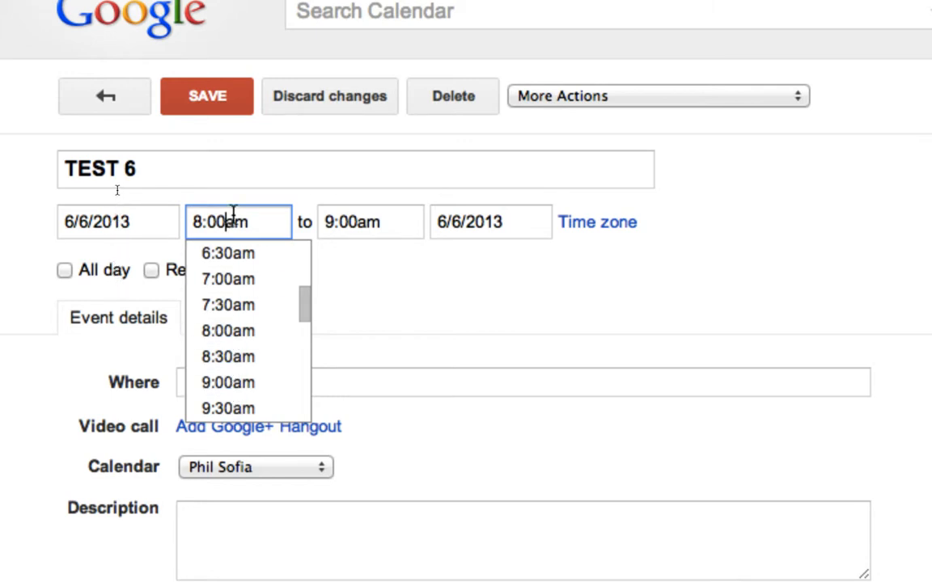
pyautogui.press('BackSpace')
pyautogui.press('BackSpace')
pyautogui.write('05')
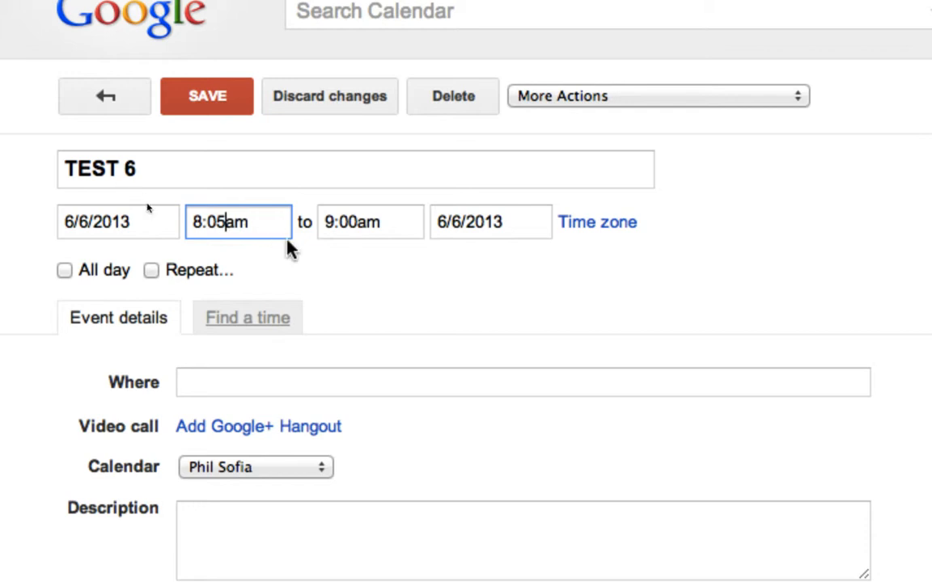
# Set the event's end time to 9:00am and look at the start date calendar without picking another date
pyautogui.click(167, 220)
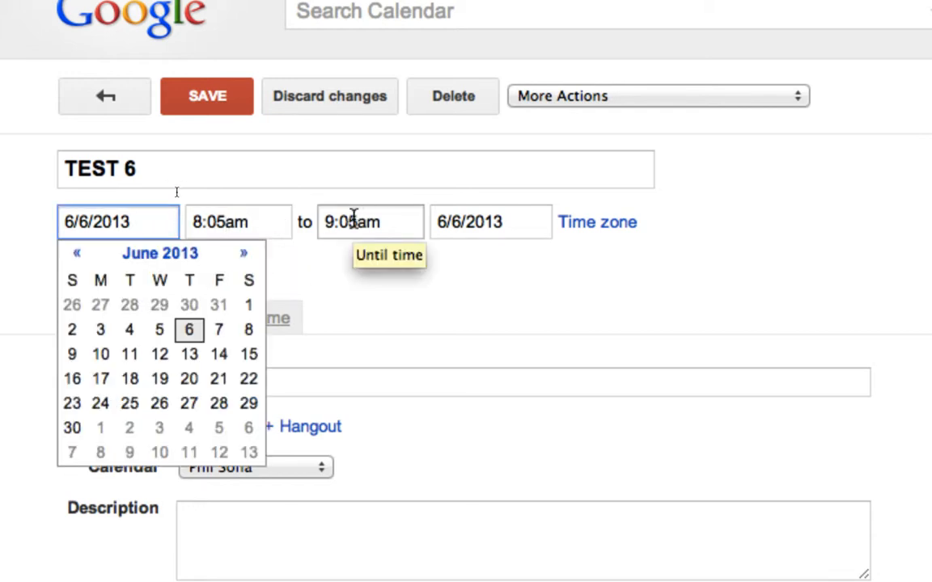
pyautogui.click(354, 218)
pyautogui.click(353, 219)
pyautogui.press('BackSpace')
pyautogui.write('0')
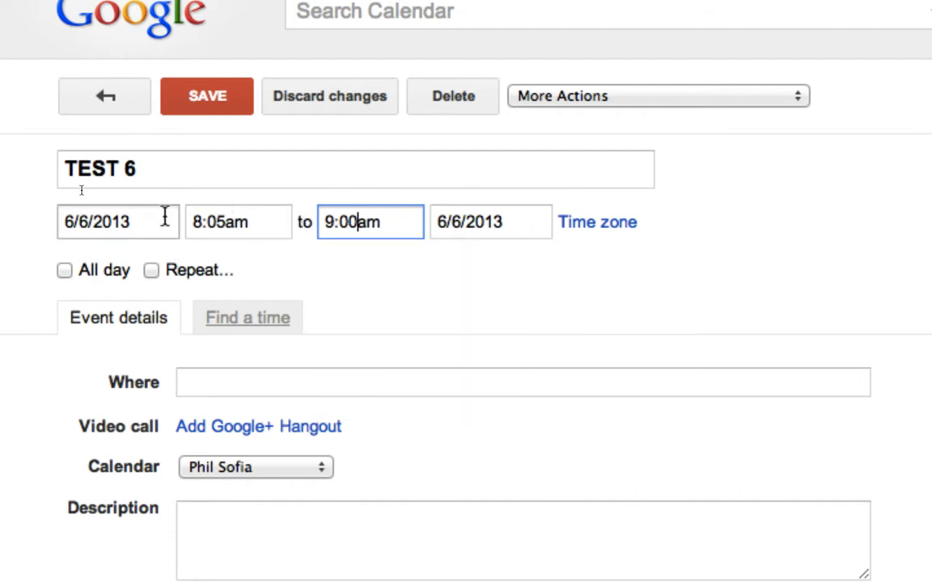
pyautogui.click(140, 222)
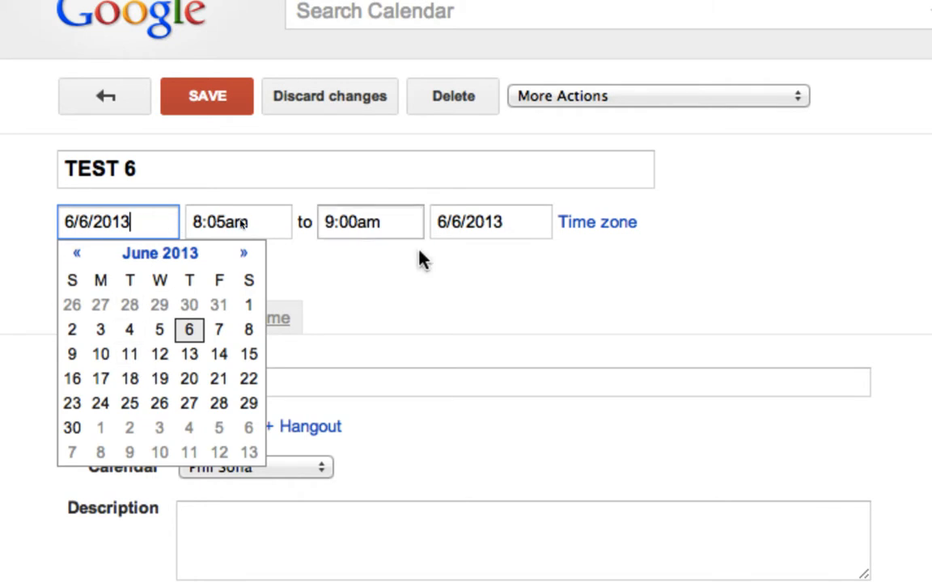
pyautogui.click(627, 265)
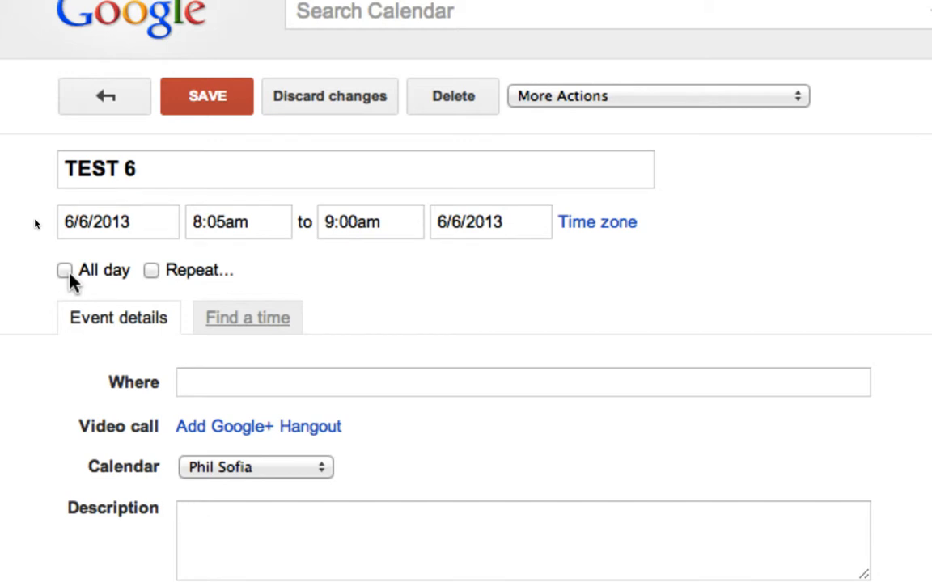
# Make the TEST 6 event repeat weekly, every 1 week on Thursday starting 6/6/2013, with no end date
pyautogui.click(151, 272)
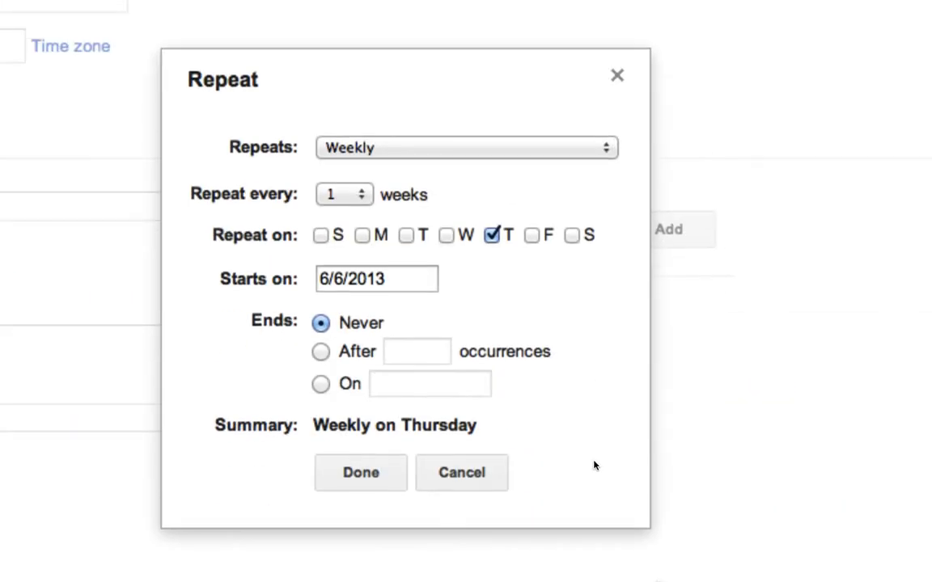
pyautogui.click(356, 151)
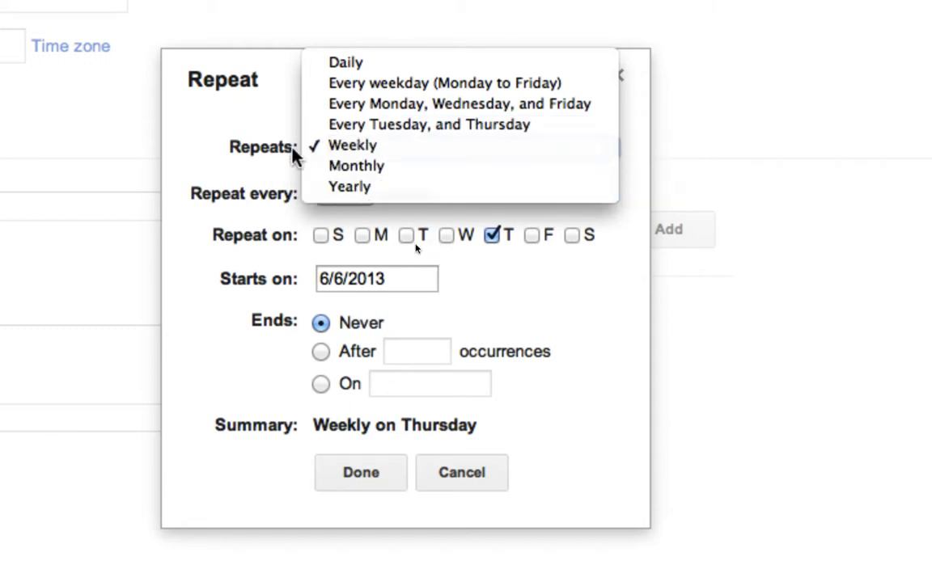
pyautogui.click(347, 152)
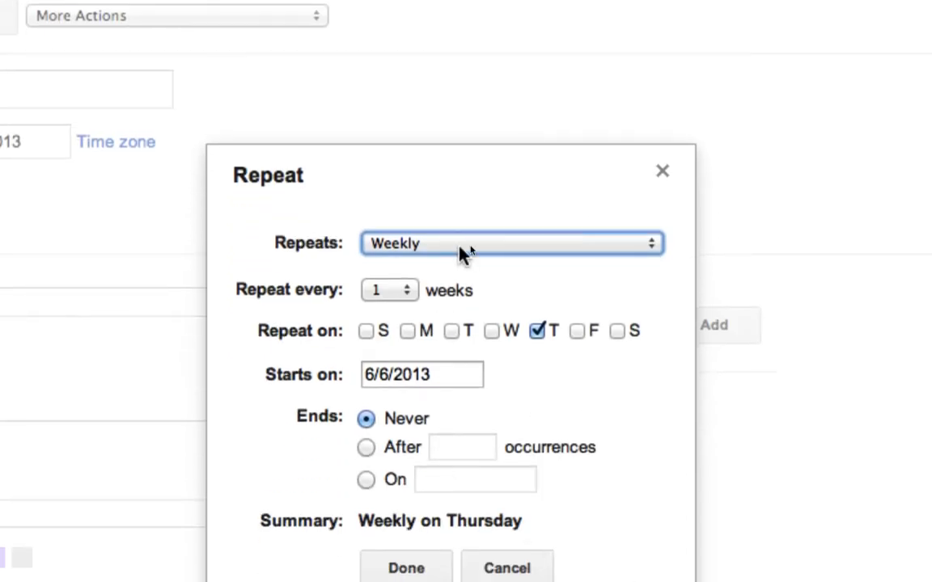
pyautogui.click(399, 293)
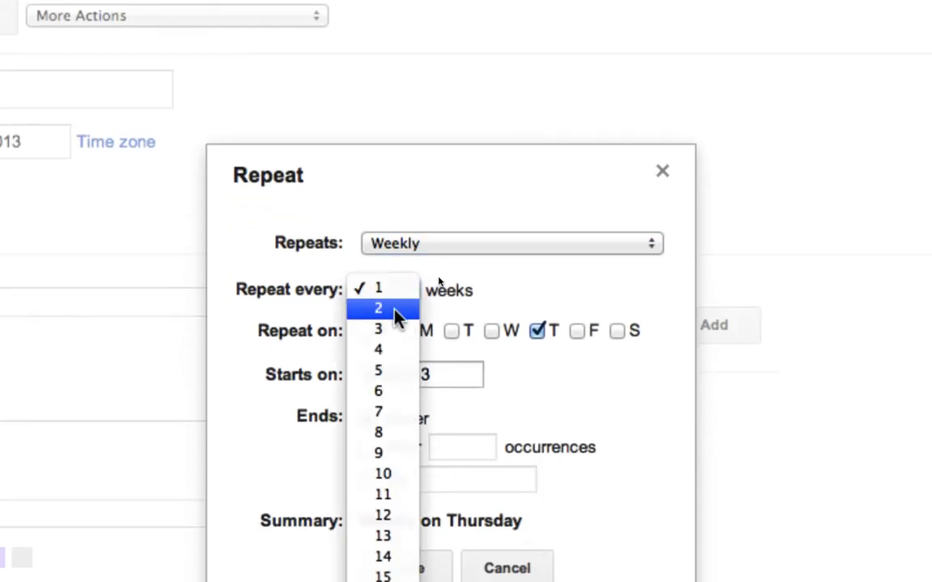
pyautogui.click(444, 289)
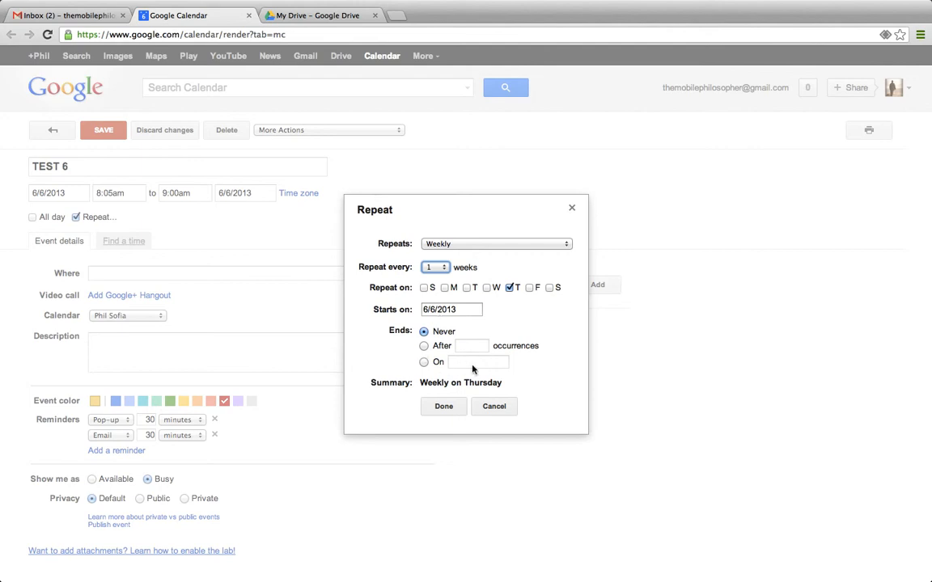
pyautogui.click(425, 332)
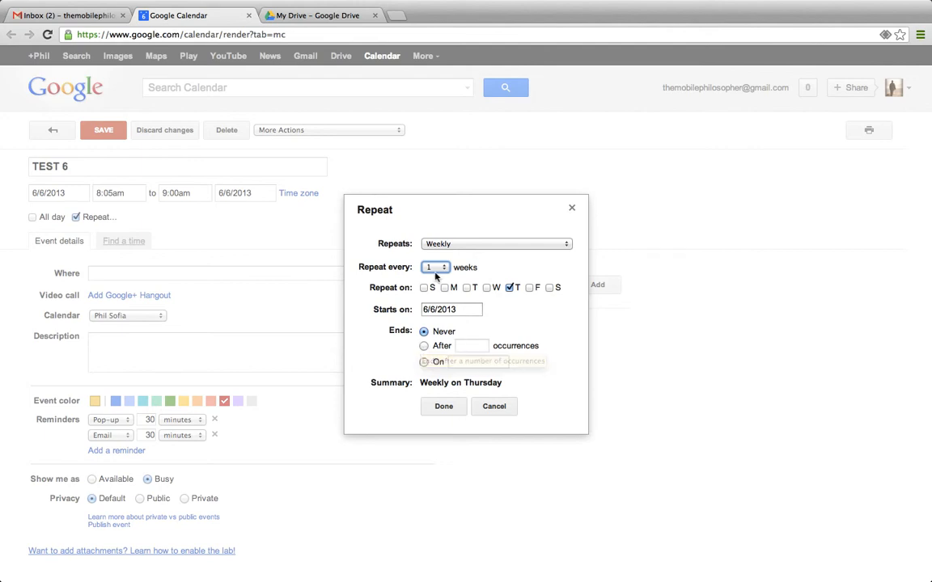
pyautogui.click(444, 407)
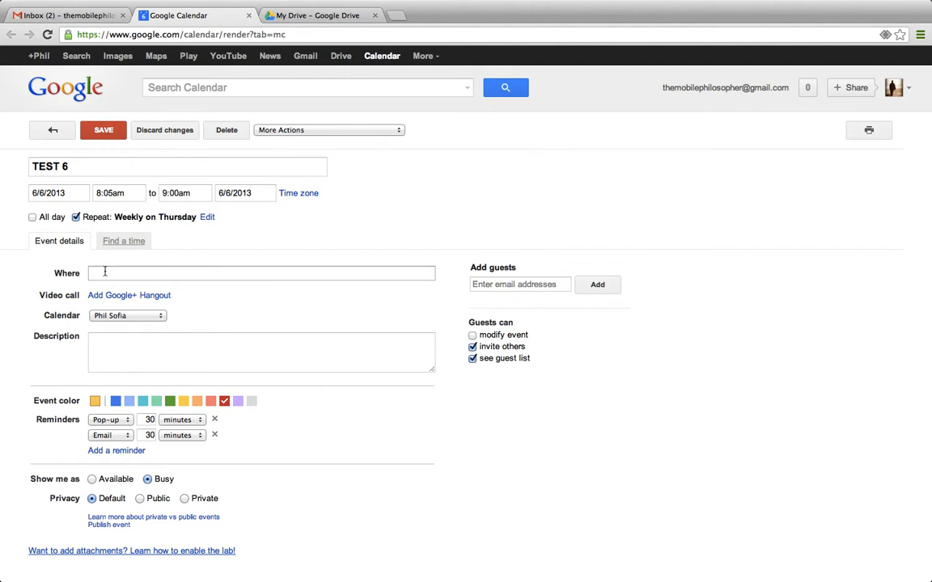
# Look over the event's calendar choice, description and guest fields, and the additional actions available for it
pyautogui.click(163, 317)
pyautogui.click(163, 315)
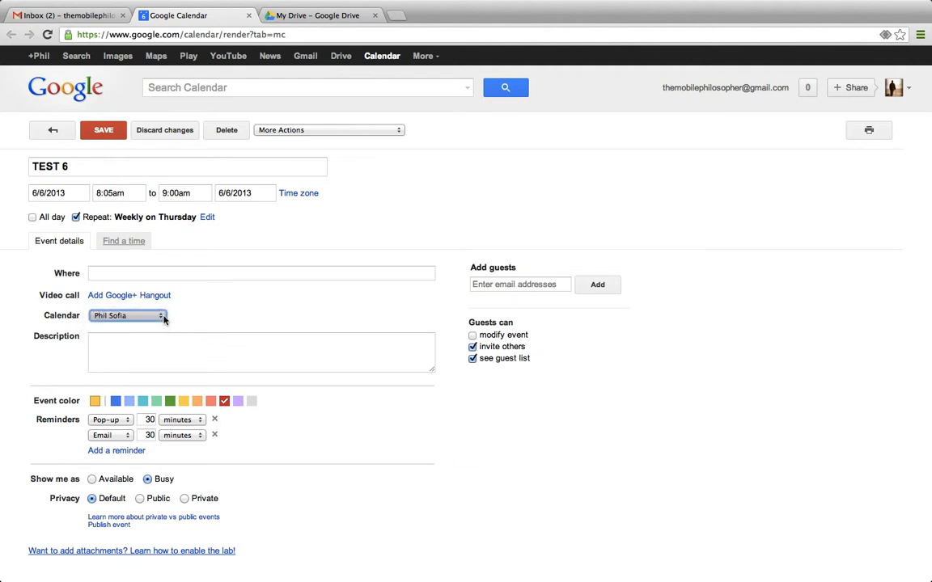
pyautogui.click(135, 358)
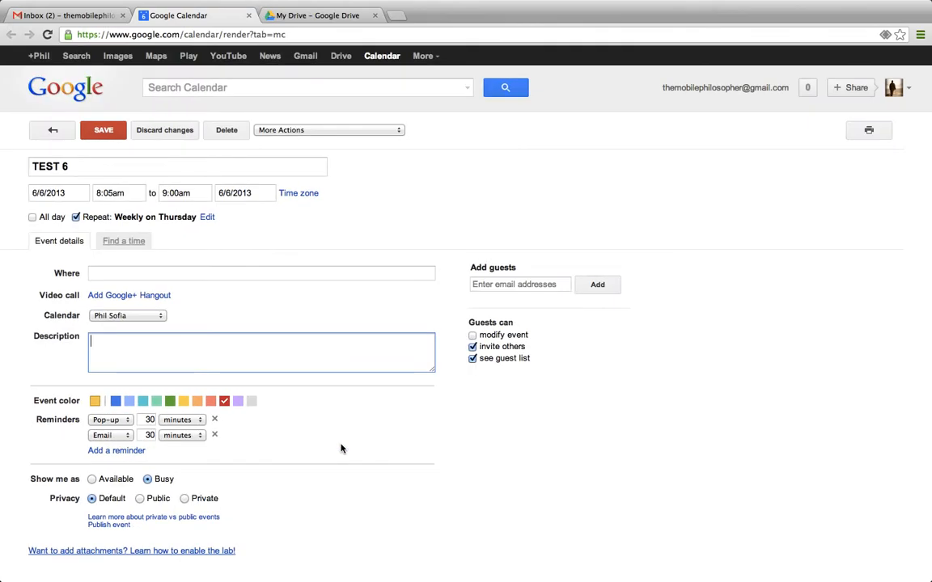
pyautogui.click(512, 284)
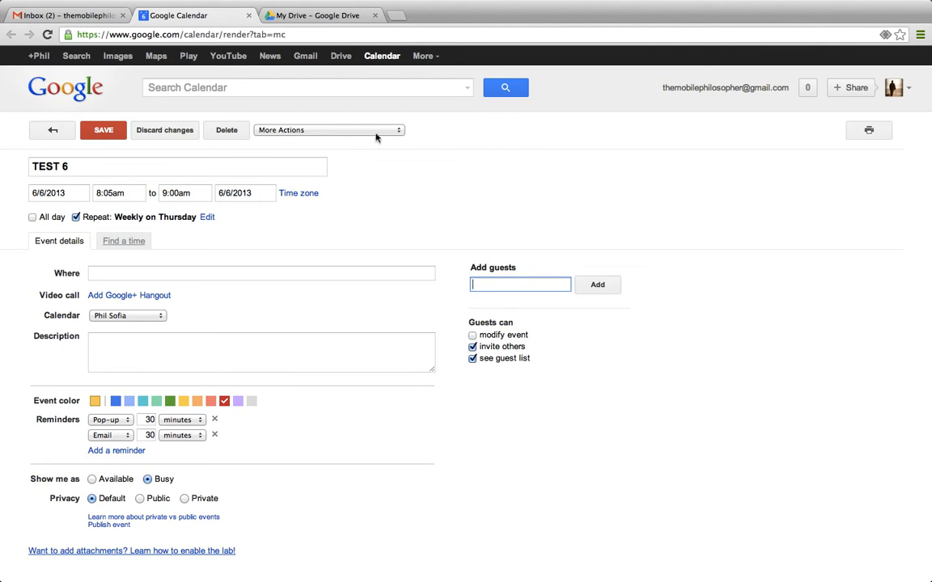
pyautogui.click(376, 139)
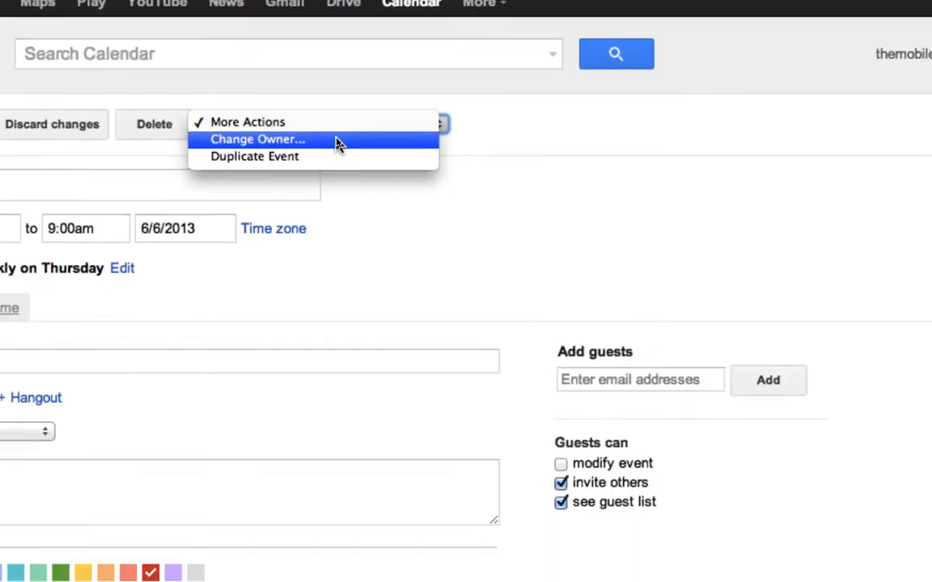
pyautogui.click(473, 202)
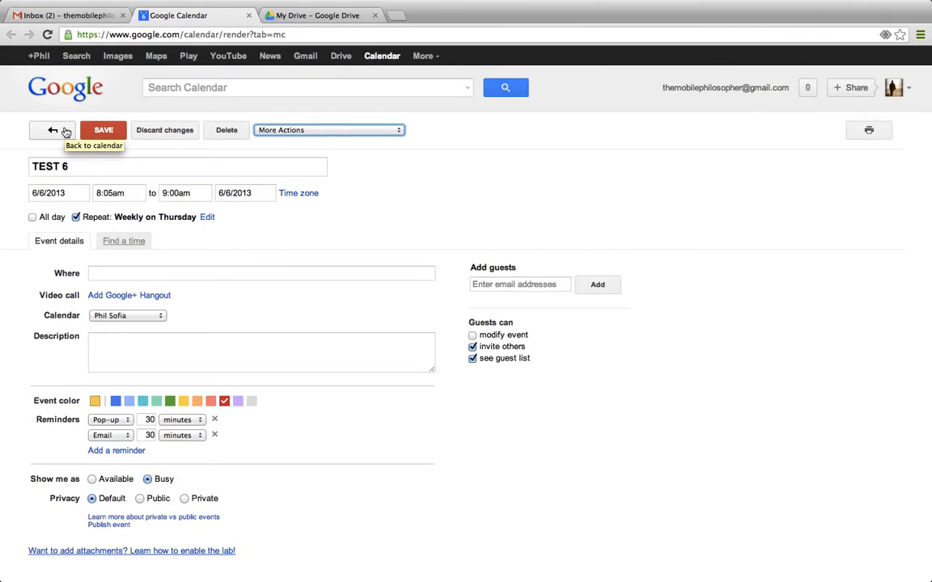
# Try to return to the calendar without saving, choose to continue editing, and save the TEST 6 event
pyautogui.click(66, 132)
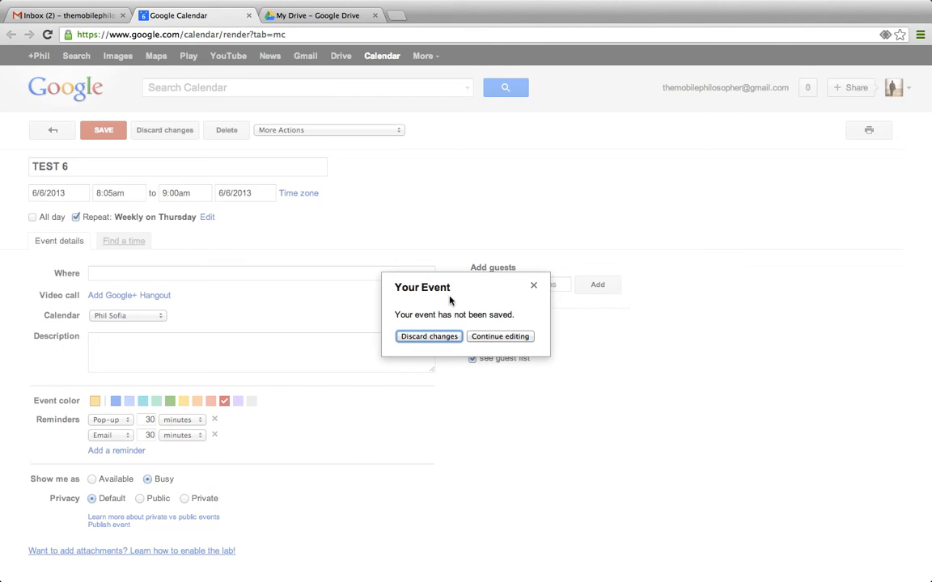
pyautogui.click(499, 337)
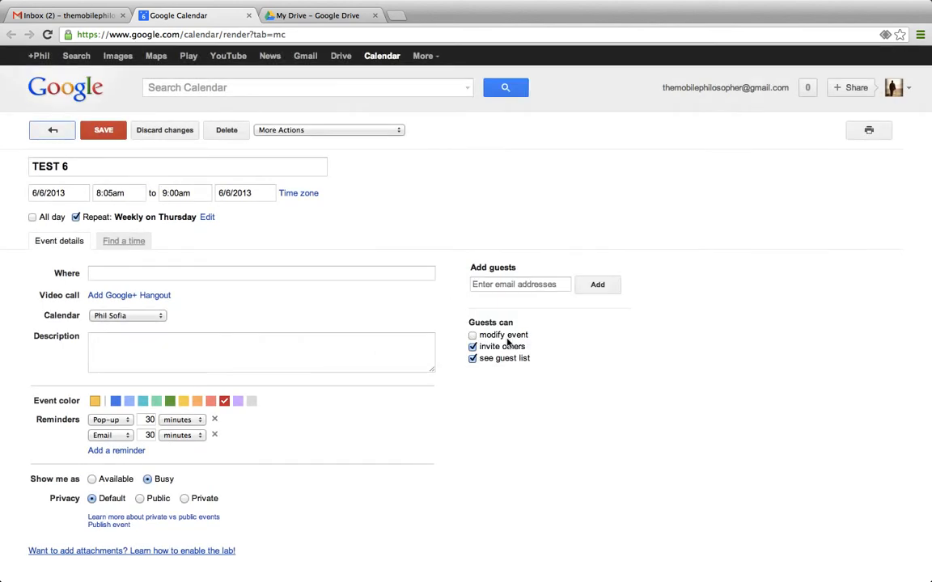
pyautogui.click(114, 137)
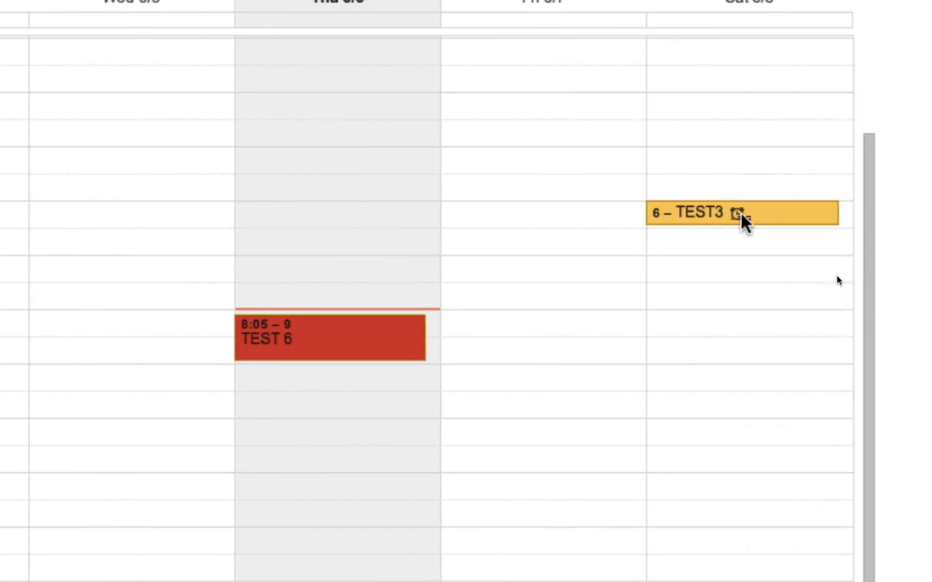
# Extend Saturday's TEST3 event to end at 7am, then remove both of its reminders and save the event
pyautogui.moveTo(743, 218); pyautogui.dragTo(746, 251)
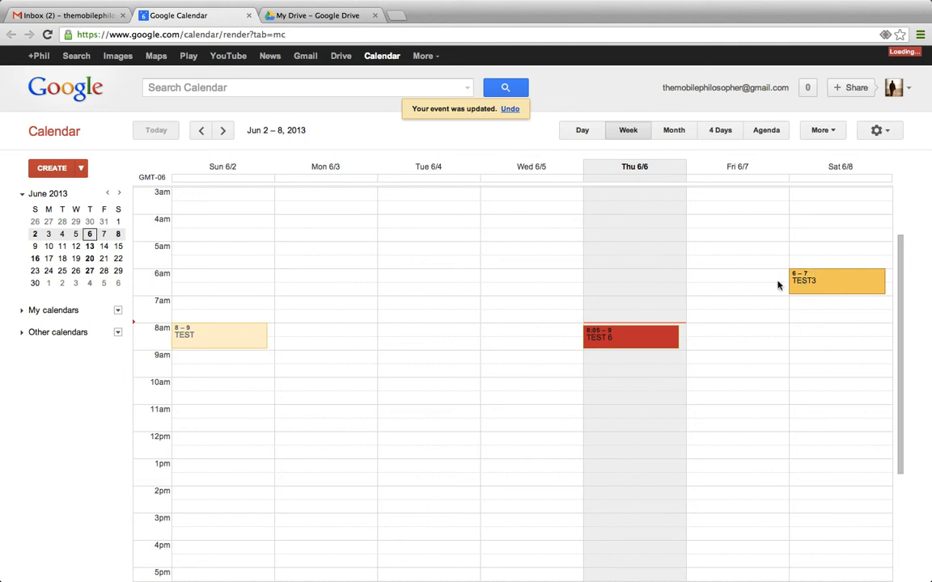
pyautogui.click(805, 283)
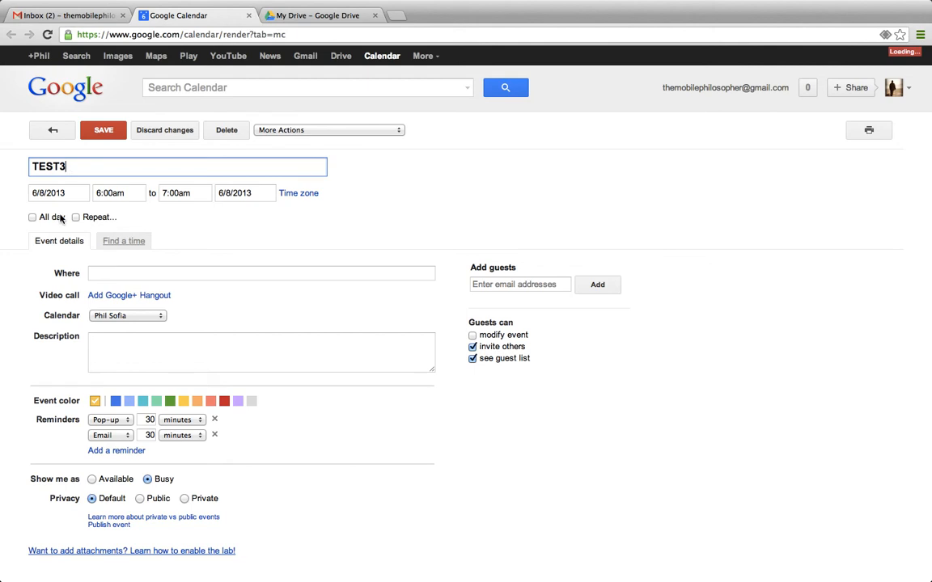
pyautogui.click(214, 419)
pyautogui.click(214, 420)
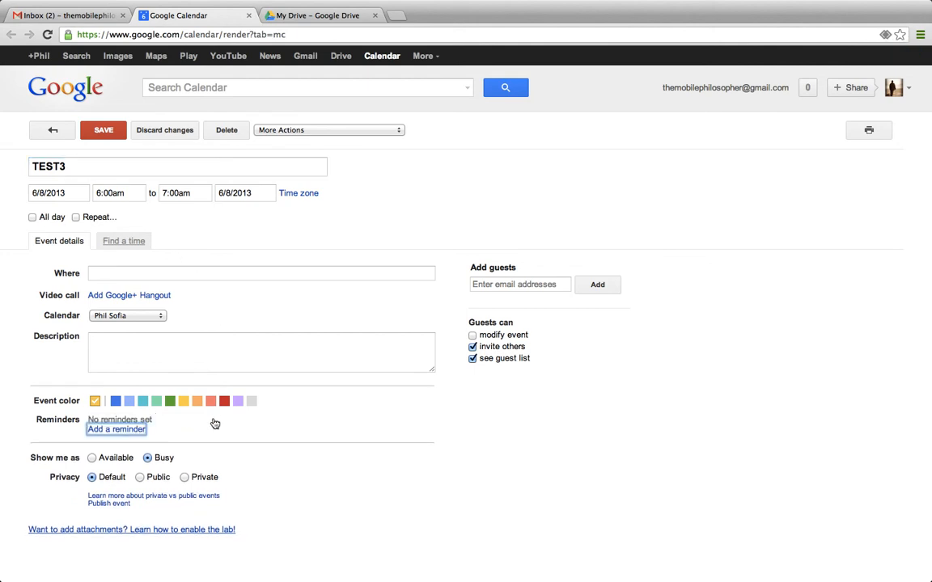
pyautogui.click(105, 129)
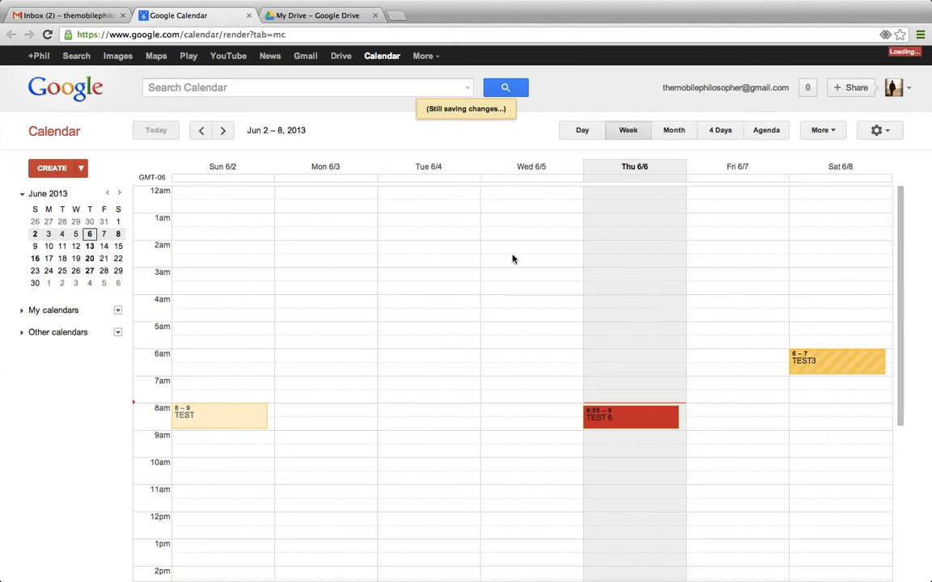